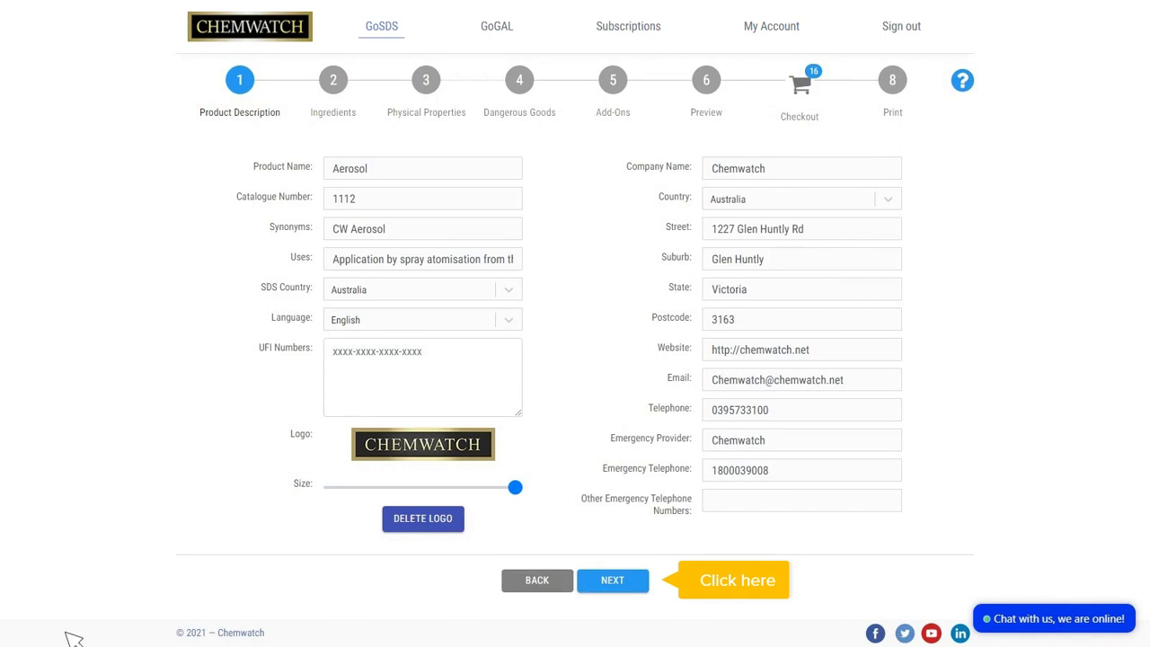
# Advance from the completed Aerosol product description to the Ingredients step
pyautogui.click(620, 586)
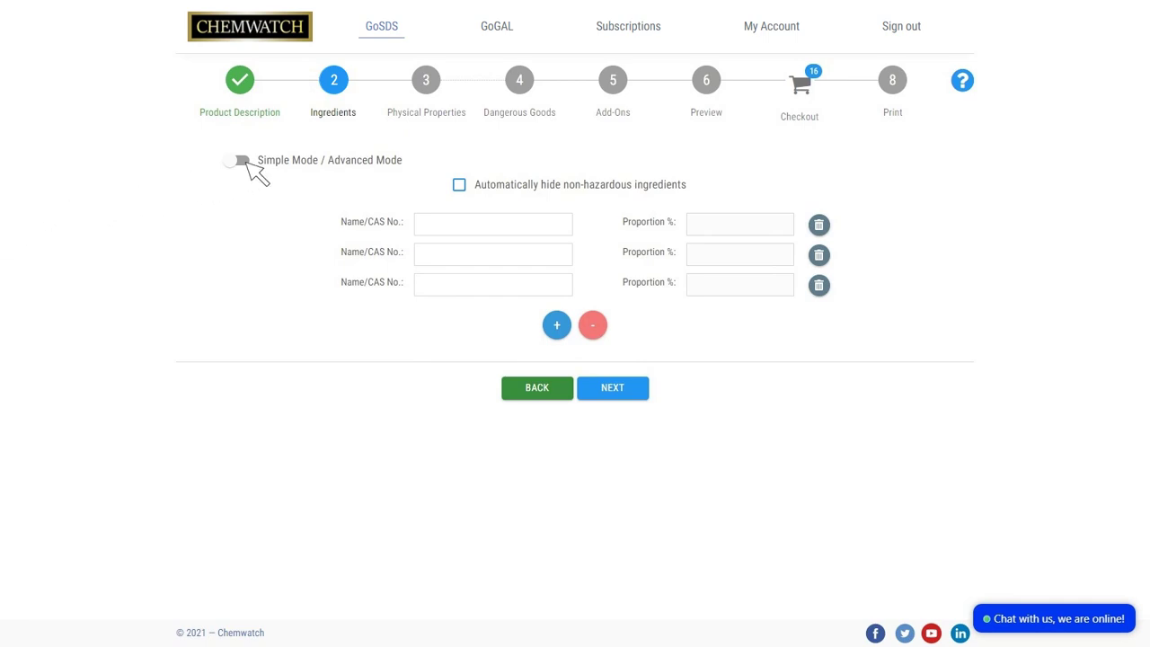
# Switch ingredient entry to Advanced Mode
pyautogui.click(243, 161)
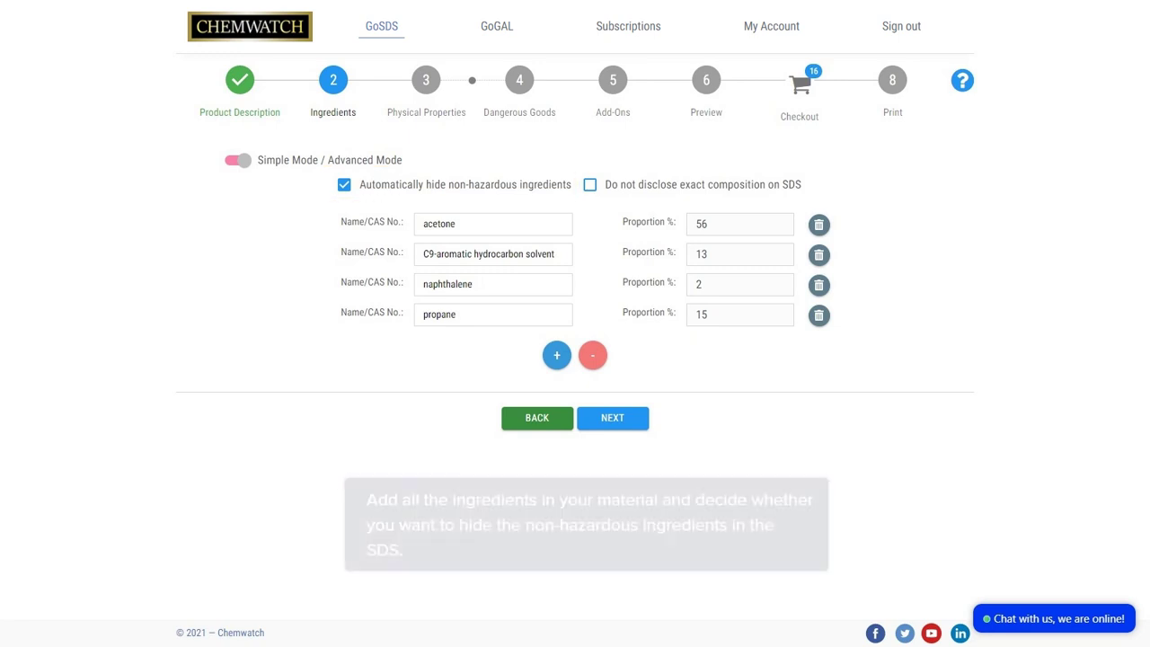
# Accept the Physical Properties and generated hazard statements to reach Dangerous Goods
pyautogui.click(615, 419)
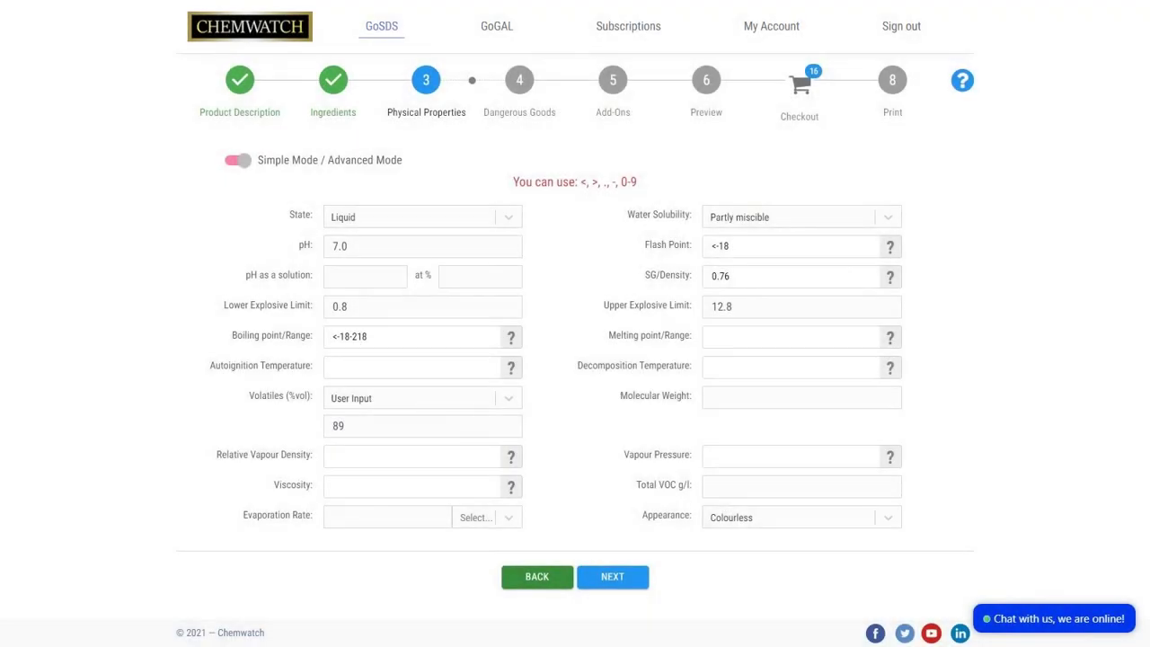
pyautogui.click(615, 578)
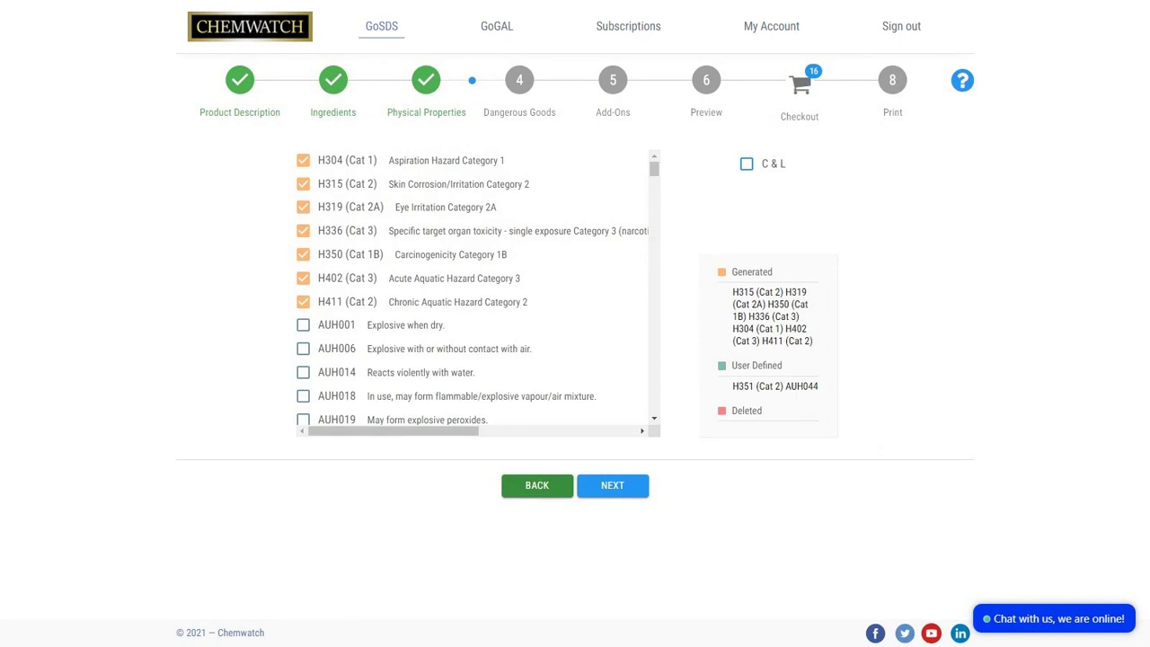
pyautogui.click(619, 486)
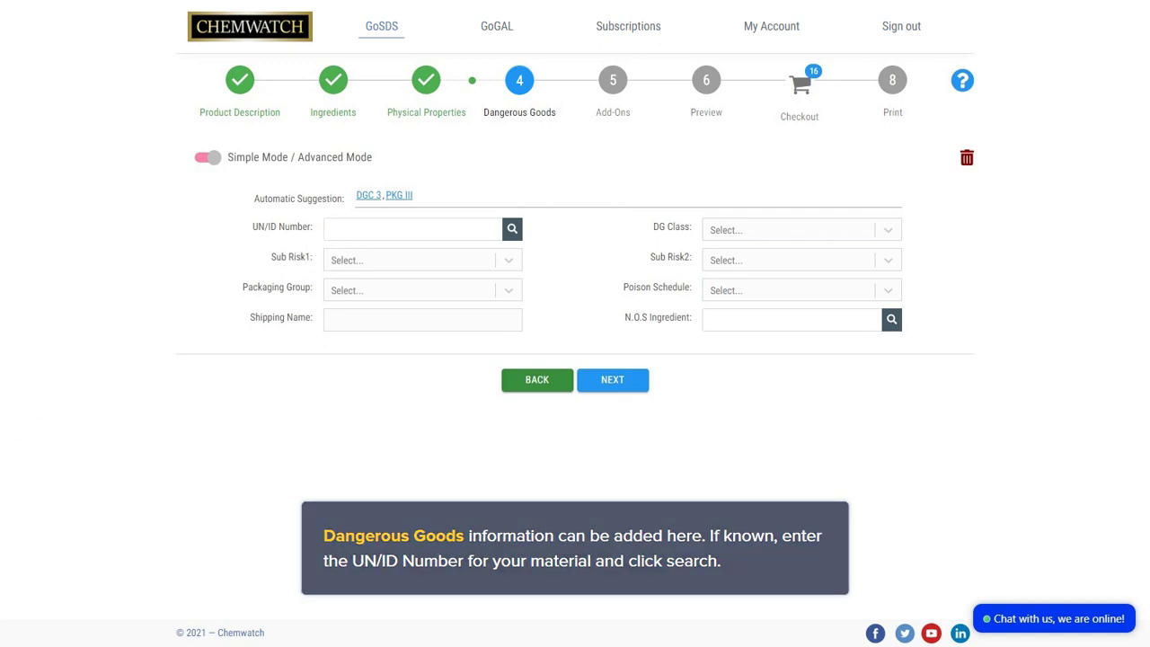
# Look up UN 1950 and pick the class 2.1, sub-risk 8 flammable aerosols entry
pyautogui.write('1950')
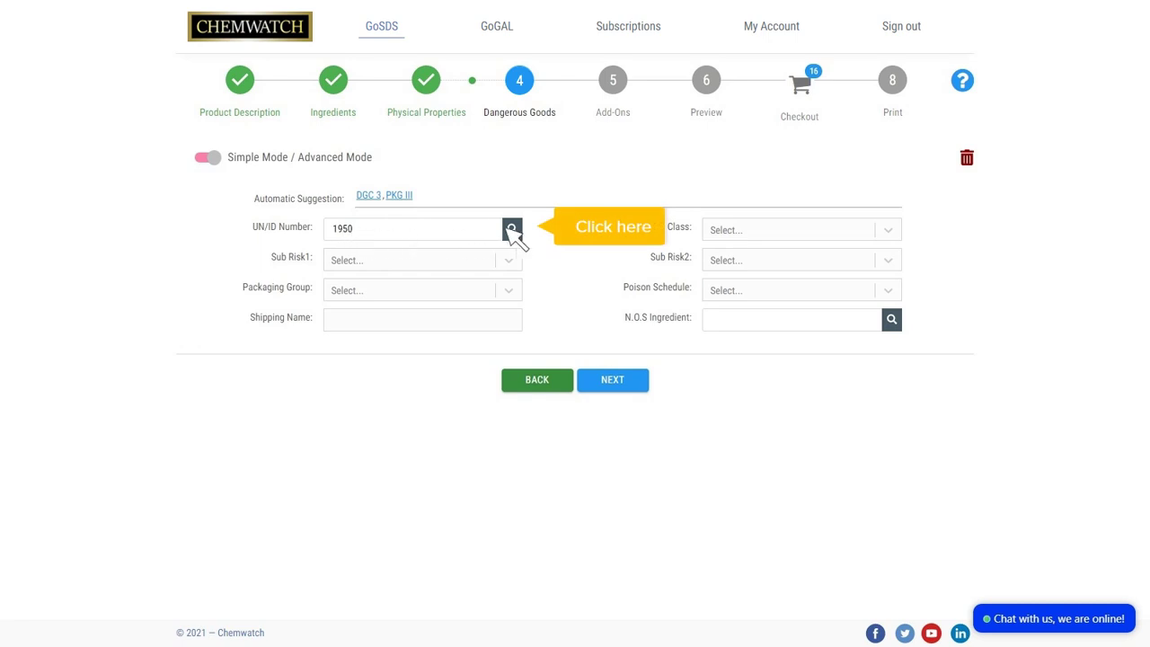
pyautogui.click(512, 228)
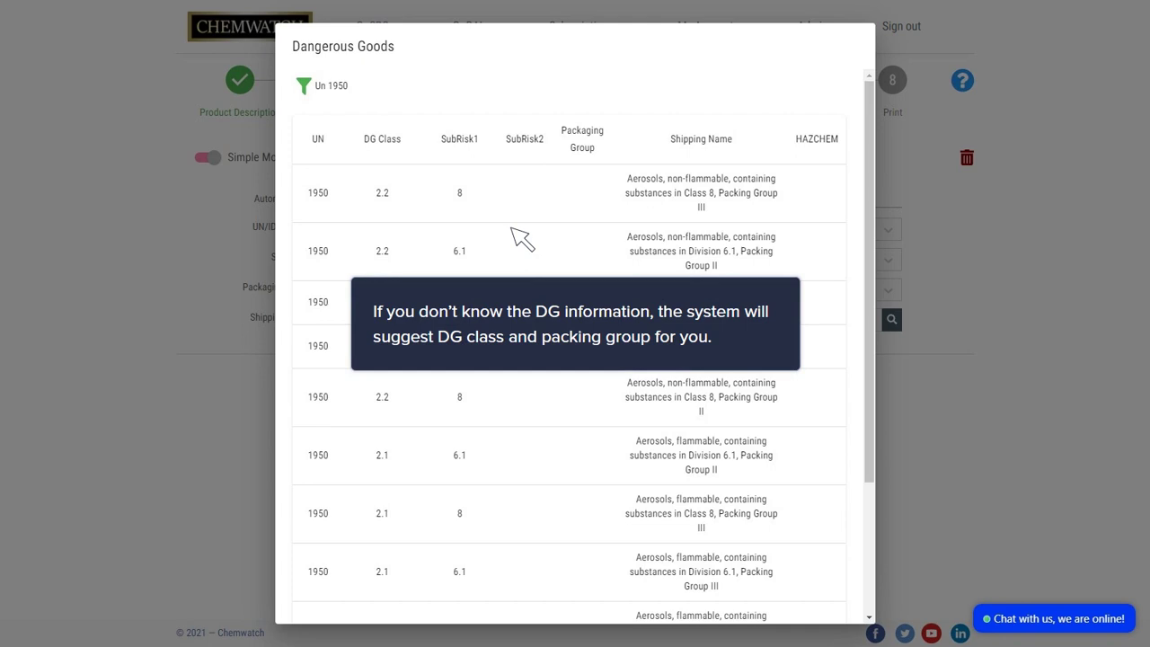
pyautogui.click(609, 507)
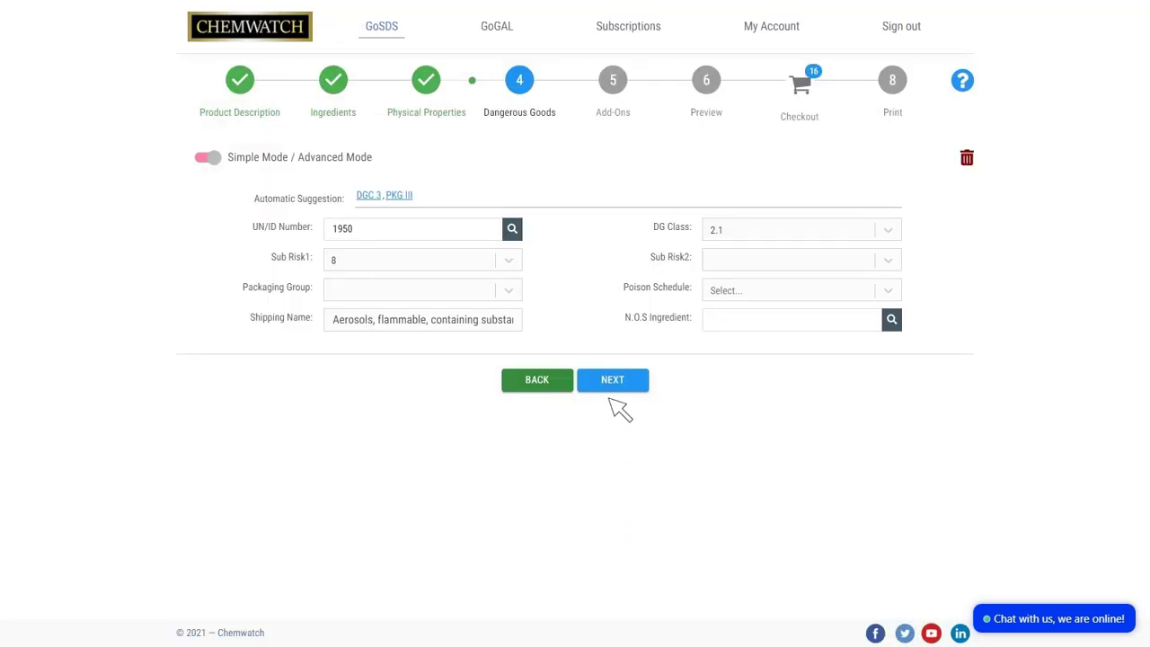
# Finish Dangerous Goods and continue to the optional Go'ER Add-Ons
pyautogui.click(615, 381)
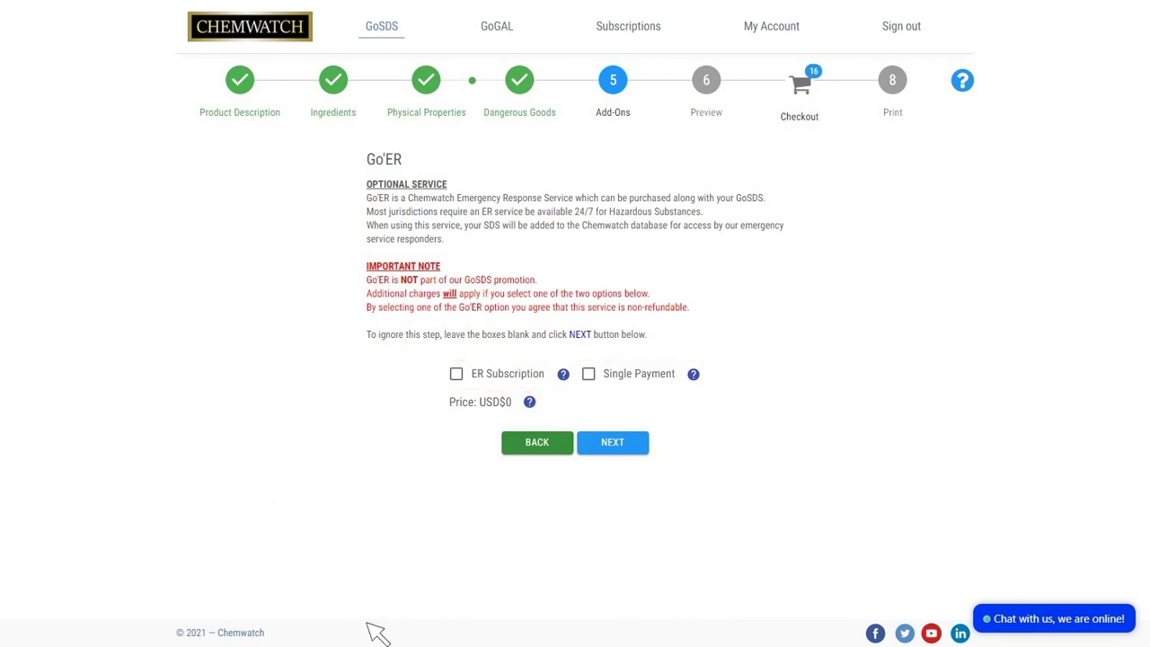
pyautogui.click(617, 446)
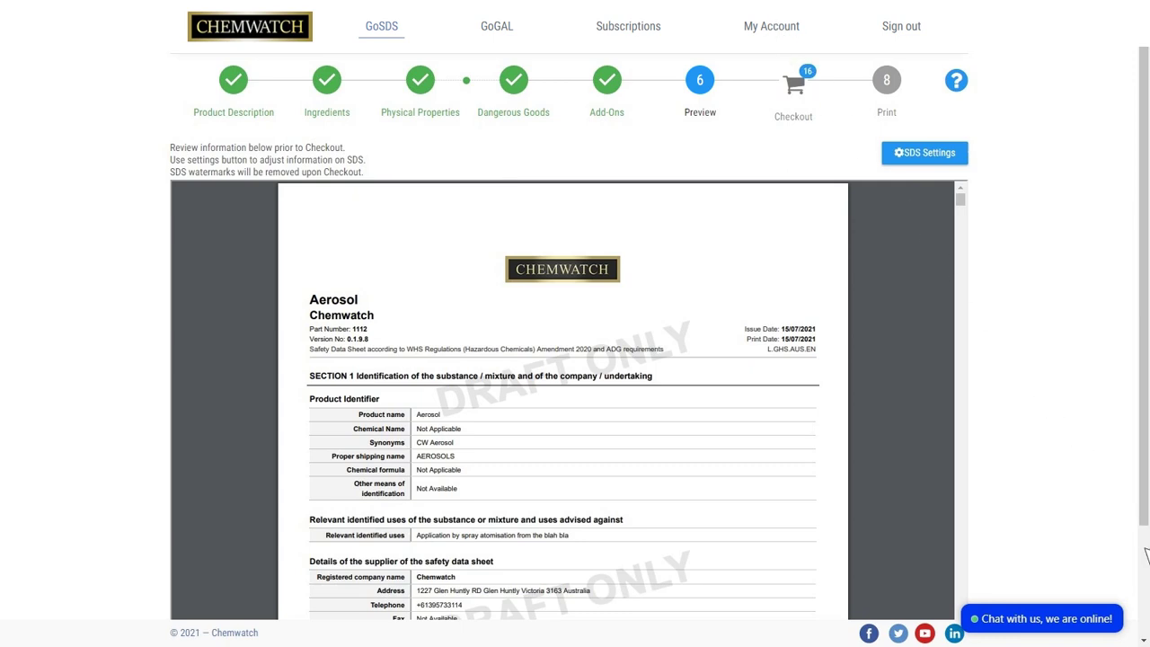
pyautogui.scroll(-2, 1147, 556)
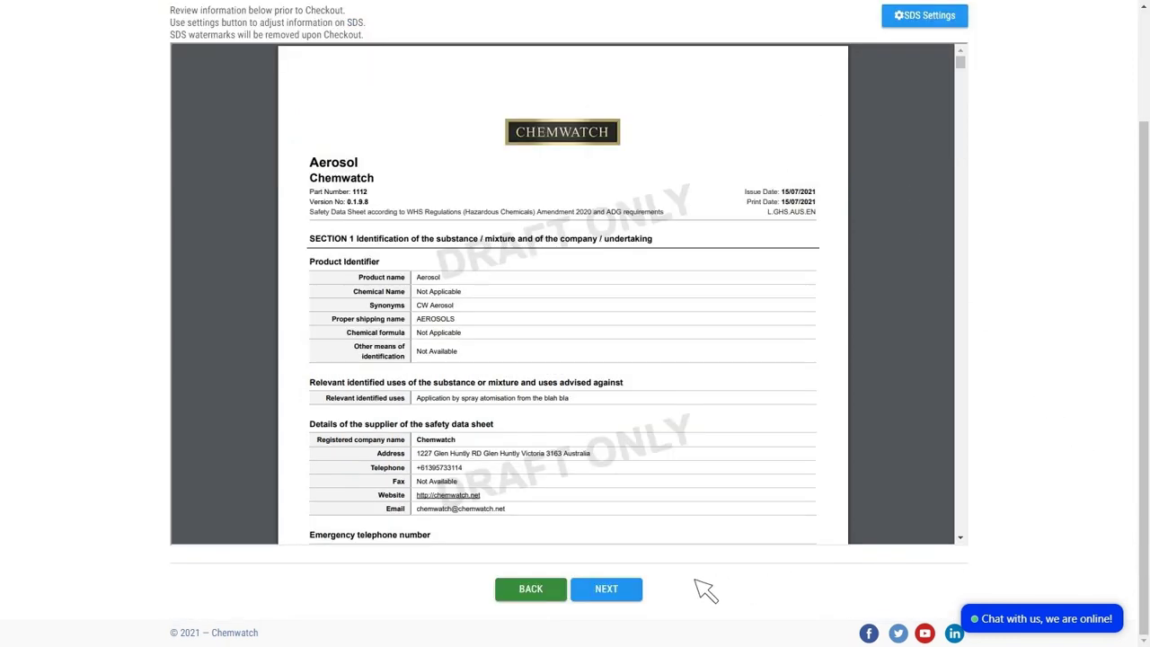
# Accept the Aerosol SDS preview and proceed to Checkout
pyautogui.click(606, 588)
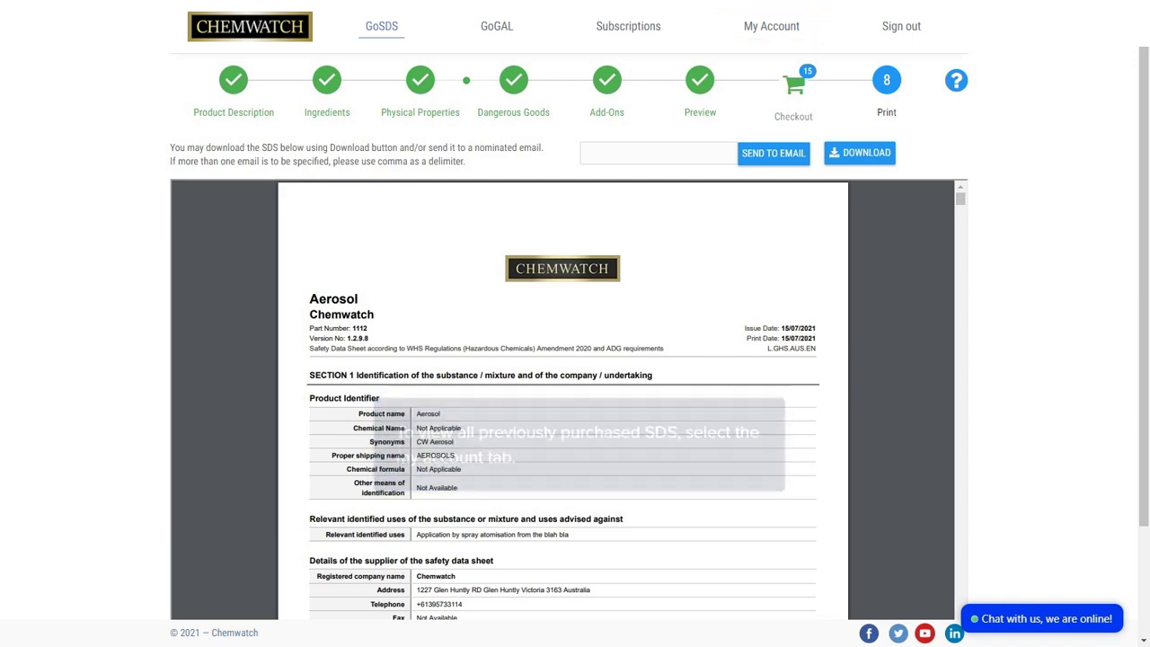
# Open My Account to see previously issued safety data sheets
pyautogui.click(767, 25)
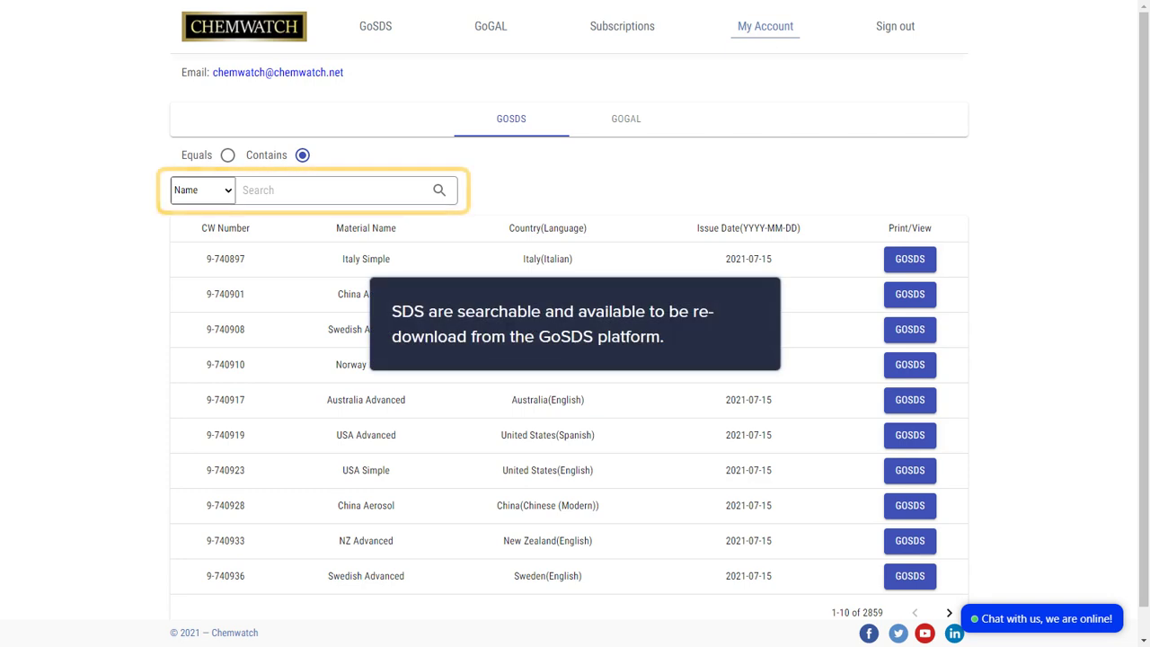